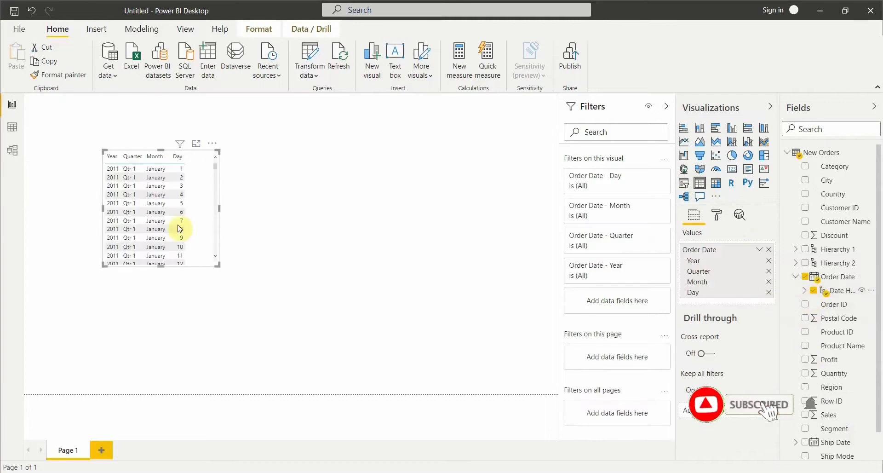
Step: Add the Profit field to the order date table and make the table wider and taller
{"action": "left_click_drag", "start_coordinate": [218, 265], "coordinate": [224, 298]}
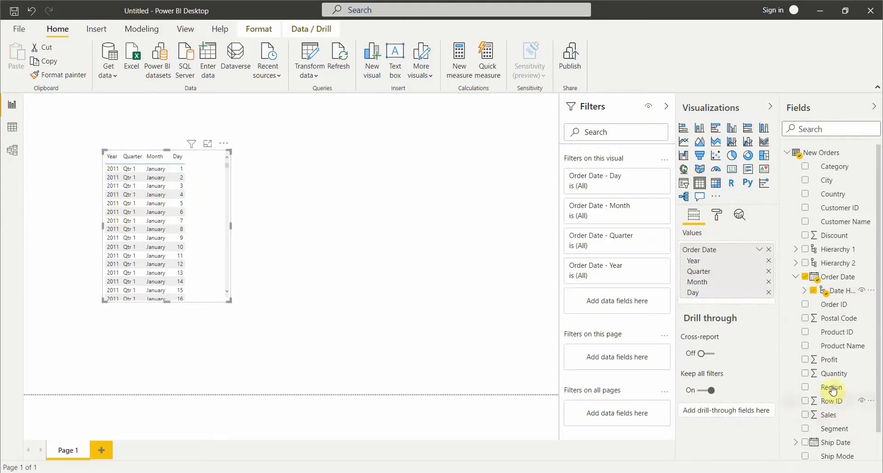
{"action": "left_click", "coordinate": [809, 361]}
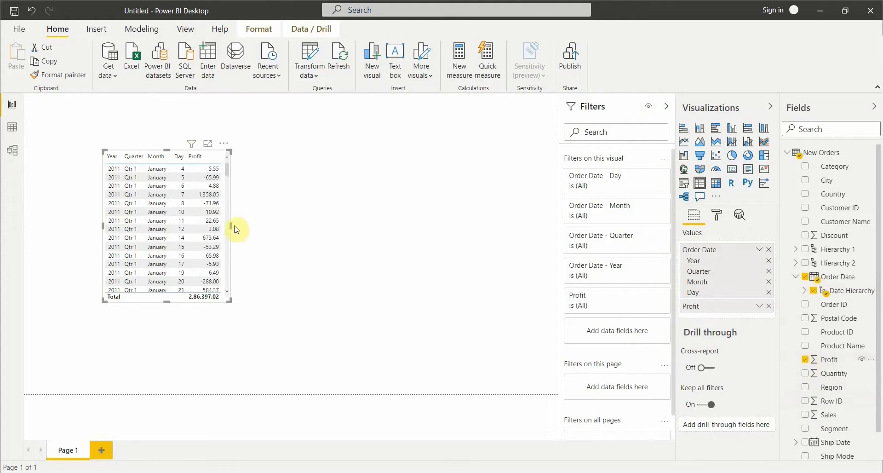
{"action": "left_click_drag", "start_coordinate": [231, 225], "coordinate": [265, 230]}
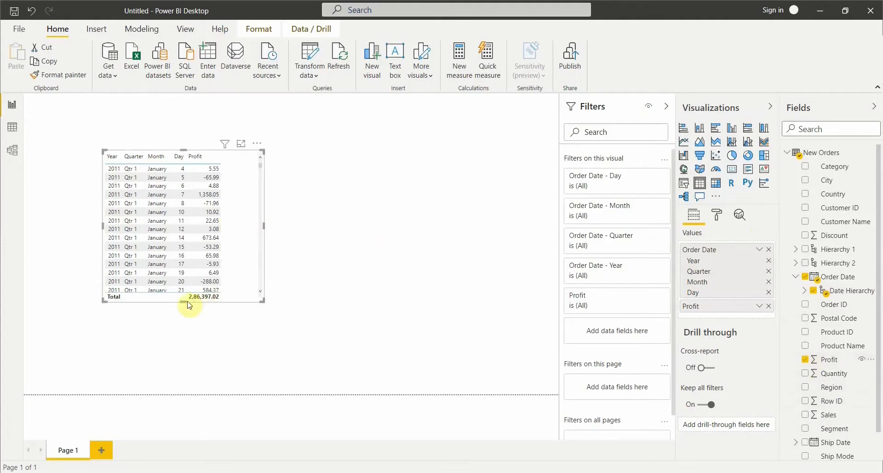
{"action": "left_click_drag", "start_coordinate": [183, 301], "coordinate": [182, 330]}
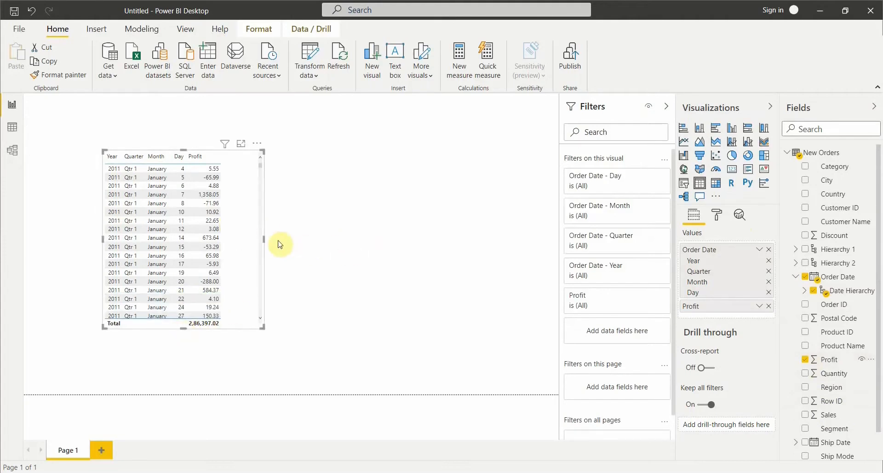
{"action": "left_click_drag", "start_coordinate": [265, 241], "coordinate": [259, 242]}
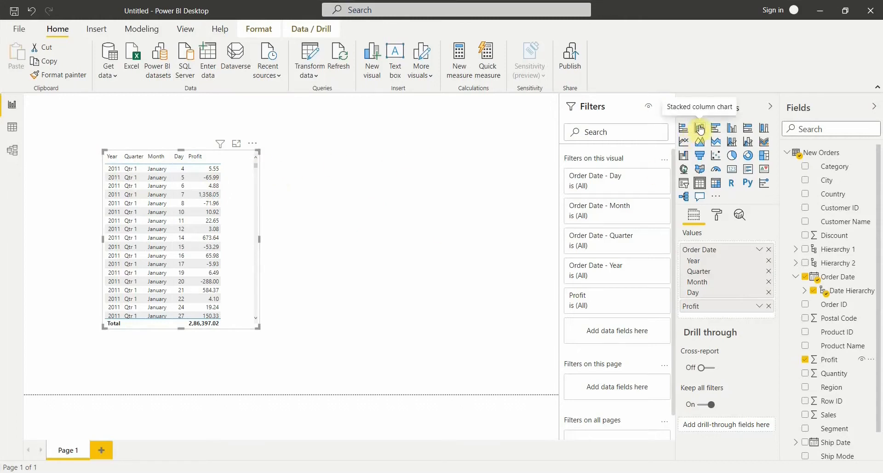
Step: Convert the table to a stacked column chart, widen it and move it up towards the page's upper-left area
{"action": "left_click", "coordinate": [700, 129]}
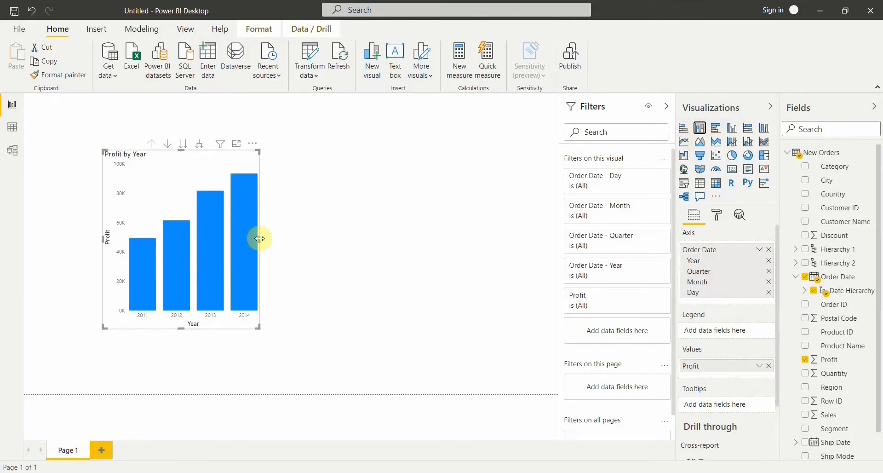
{"action": "left_click_drag", "start_coordinate": [261, 239], "coordinate": [387, 247]}
{"action": "left_click_drag", "start_coordinate": [258, 157], "coordinate": [233, 128]}
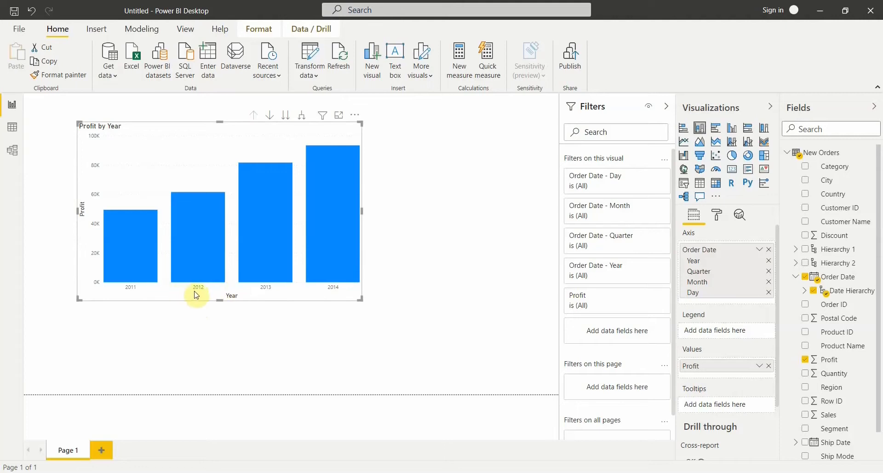
Step: Drill down on the 2012 column to show that year's profit by quarter
{"action": "mouse_move", "coordinate": [201, 235]}
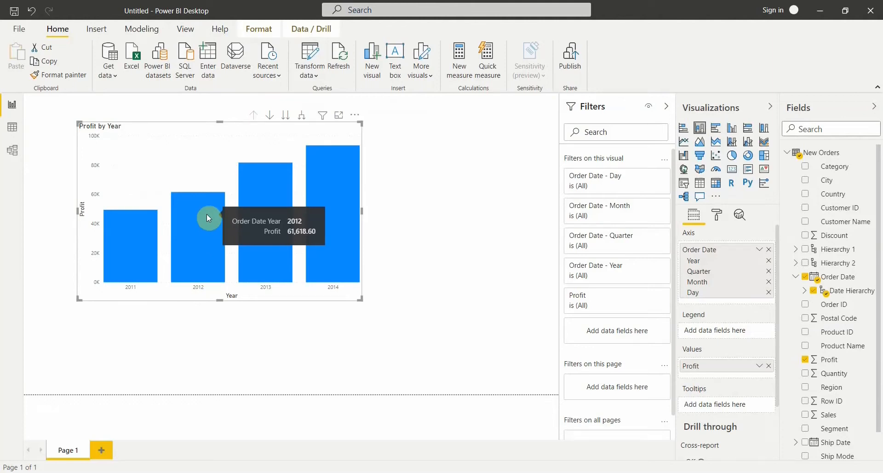
{"action": "left_click", "coordinate": [206, 218]}
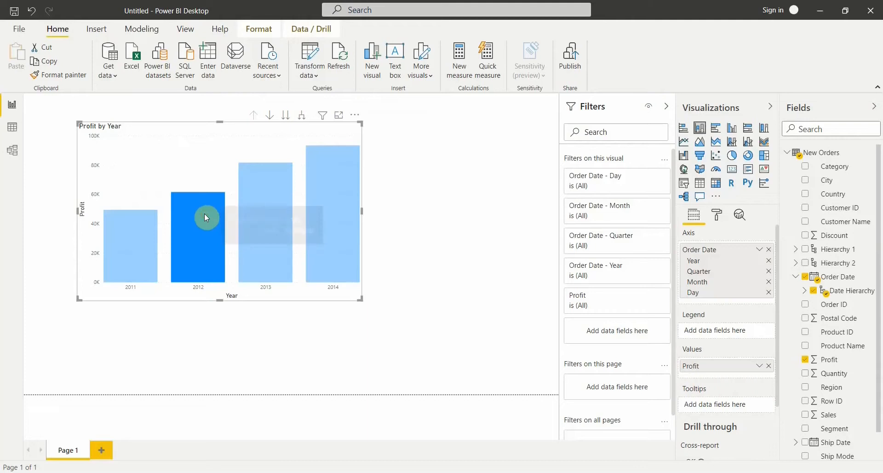
{"action": "right_click", "coordinate": [206, 217]}
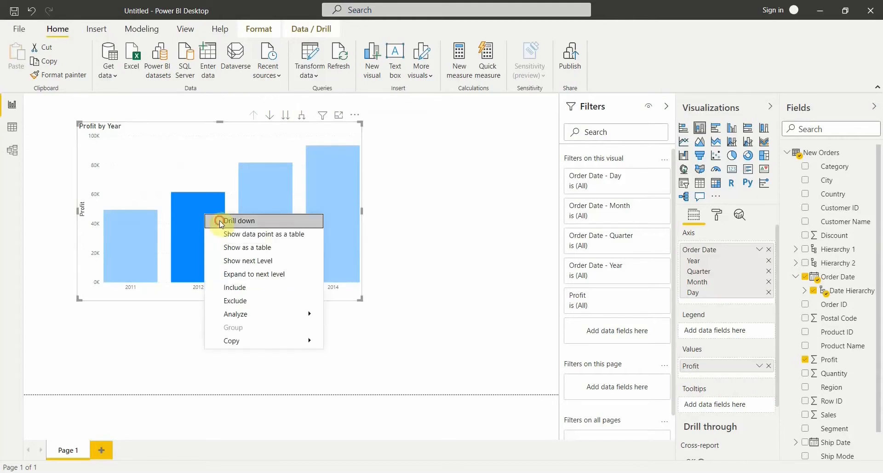
{"action": "left_click", "coordinate": [220, 223]}
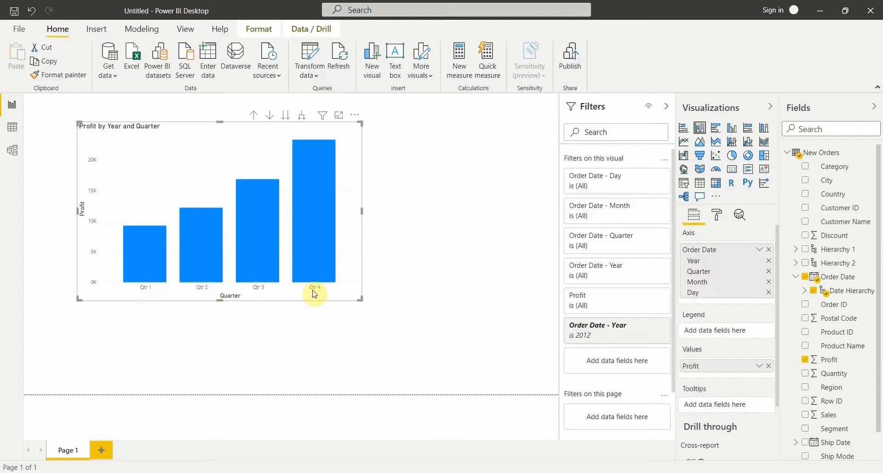
Step: Drill down on the Qtr 3 column of 2012 to show its profit by month
{"action": "mouse_move", "coordinate": [321, 242]}
{"action": "mouse_move", "coordinate": [257, 195]}
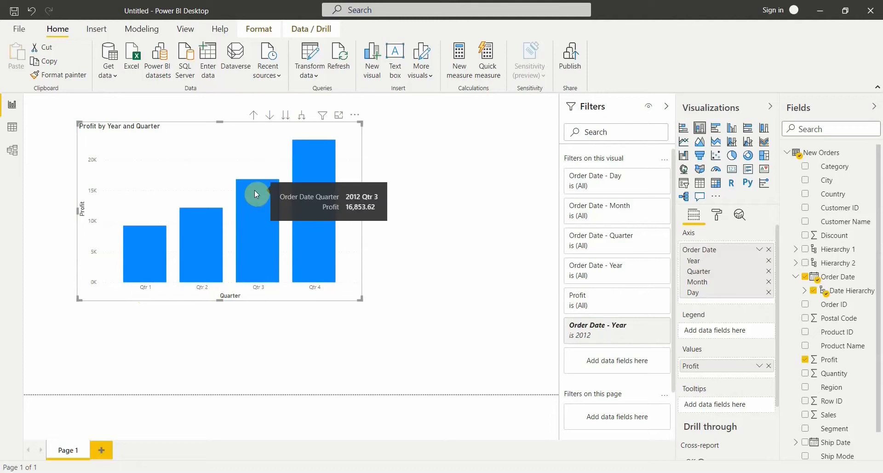
{"action": "right_click", "coordinate": [256, 193]}
{"action": "left_click", "coordinate": [247, 193]}
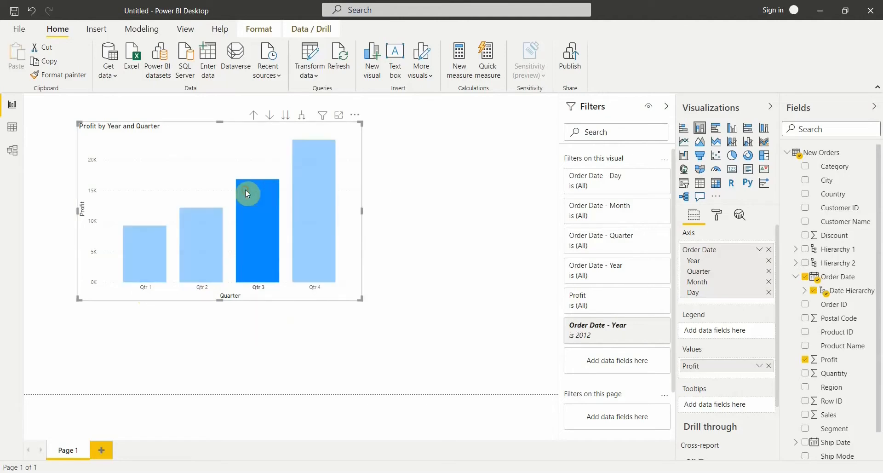
{"action": "right_click", "coordinate": [246, 193]}
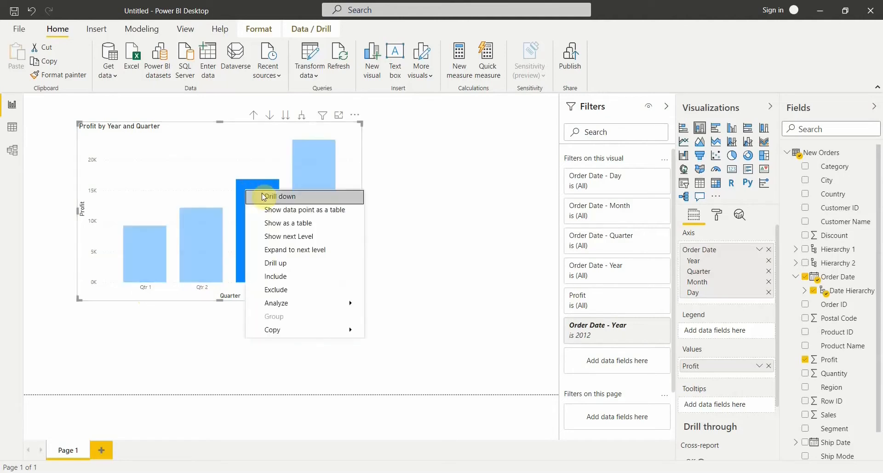
{"action": "left_click", "coordinate": [264, 197]}
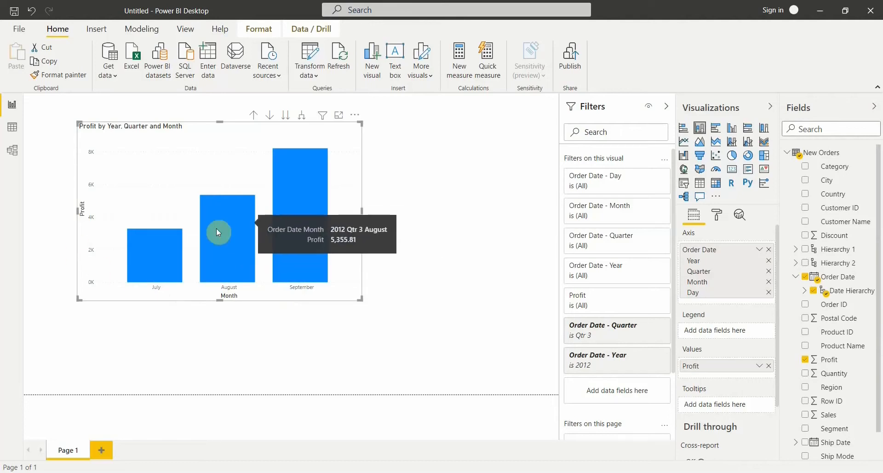
Step: Drill down on the August column to show its daily profit, and widen the chart to fit the days
{"action": "right_click", "coordinate": [219, 211]}
{"action": "key", "text": "Escape"}
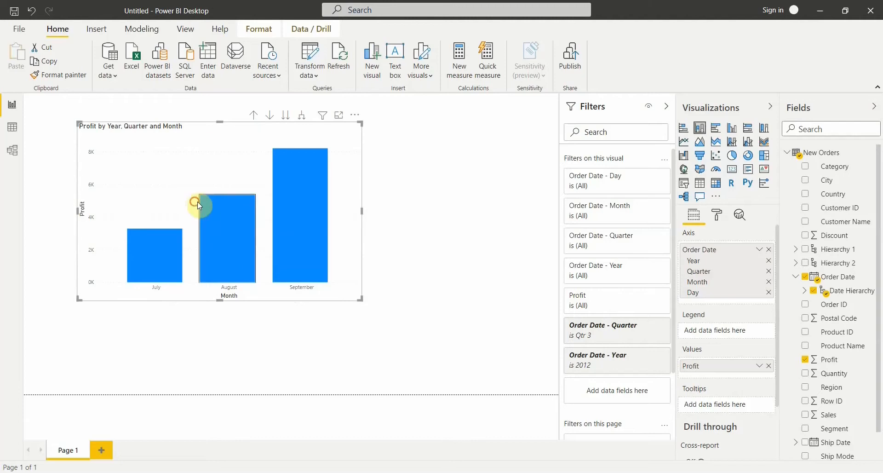
{"action": "left_click", "coordinate": [213, 206]}
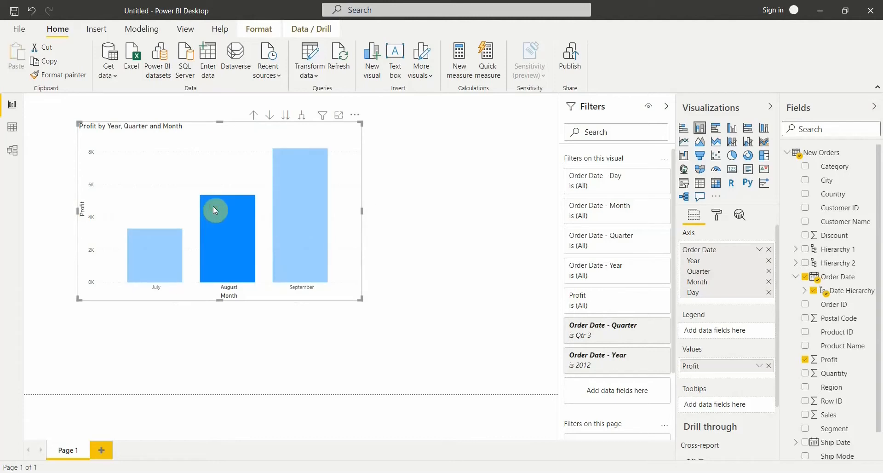
{"action": "right_click", "coordinate": [213, 206]}
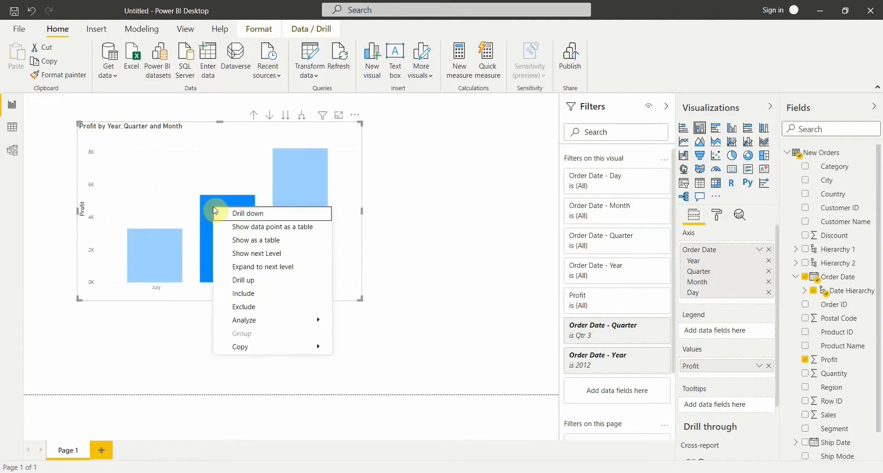
{"action": "left_click", "coordinate": [239, 211]}
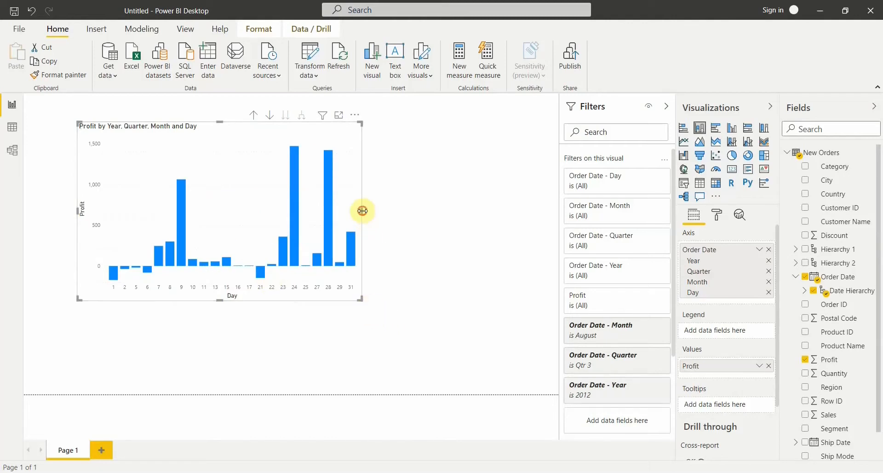
{"action": "left_click_drag", "start_coordinate": [362, 211], "coordinate": [453, 221]}
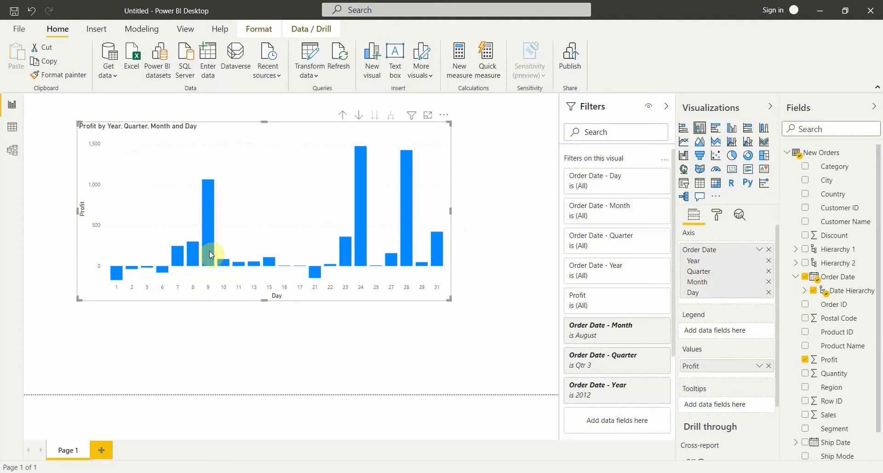
Step: Drill the chart back up from the August days, through months and quarters, to the year level
{"action": "mouse_move", "coordinate": [210, 252]}
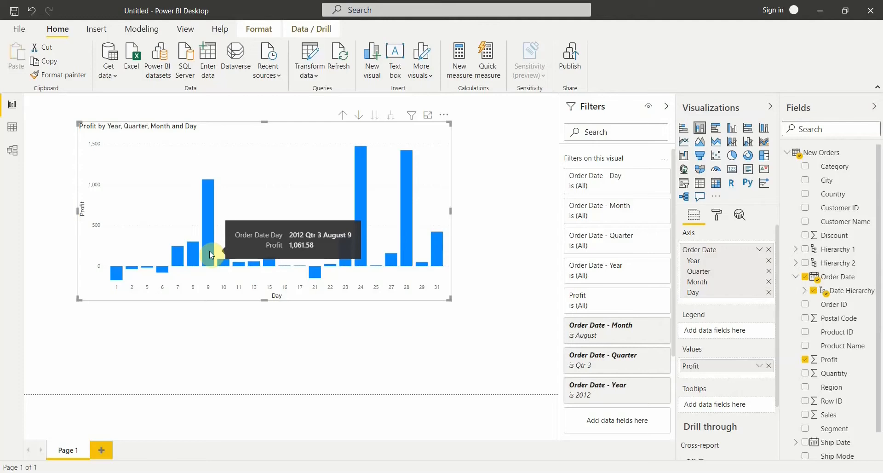
{"action": "left_click", "coordinate": [345, 122]}
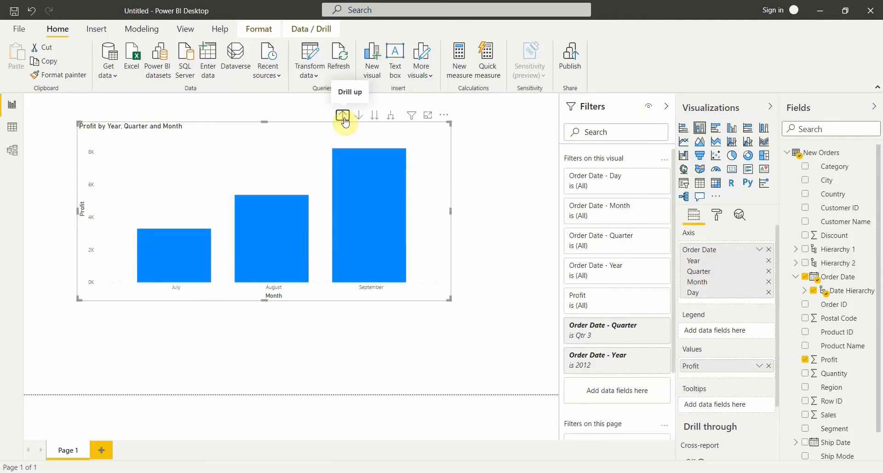
{"action": "left_click", "coordinate": [345, 122]}
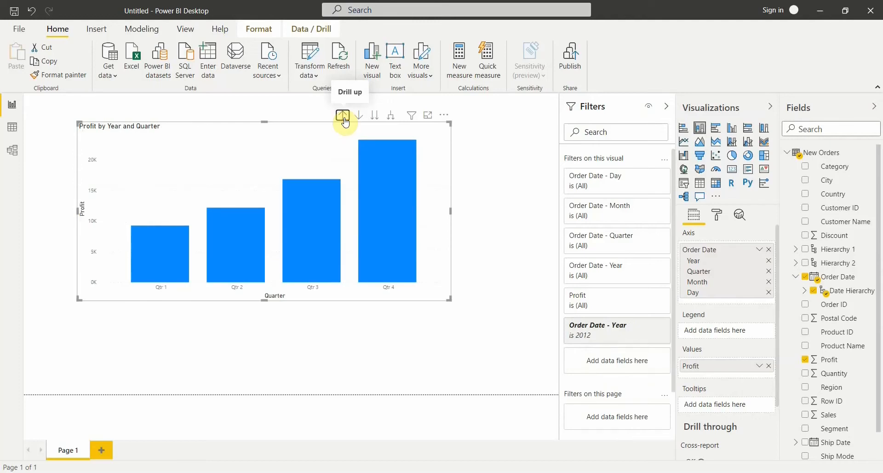
{"action": "left_click", "coordinate": [345, 122]}
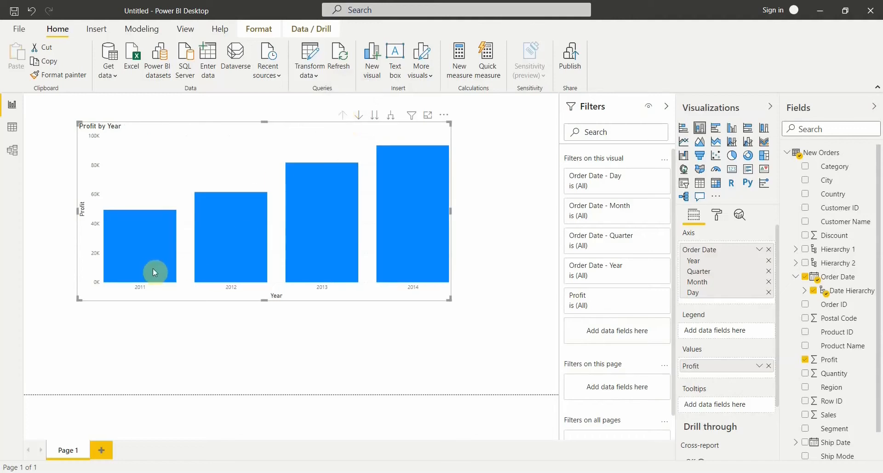
Step: Expand all years of the chart down one level to quarters, and make the chart taller and wider
{"action": "mouse_move", "coordinate": [154, 272]}
{"action": "mouse_move", "coordinate": [412, 225]}
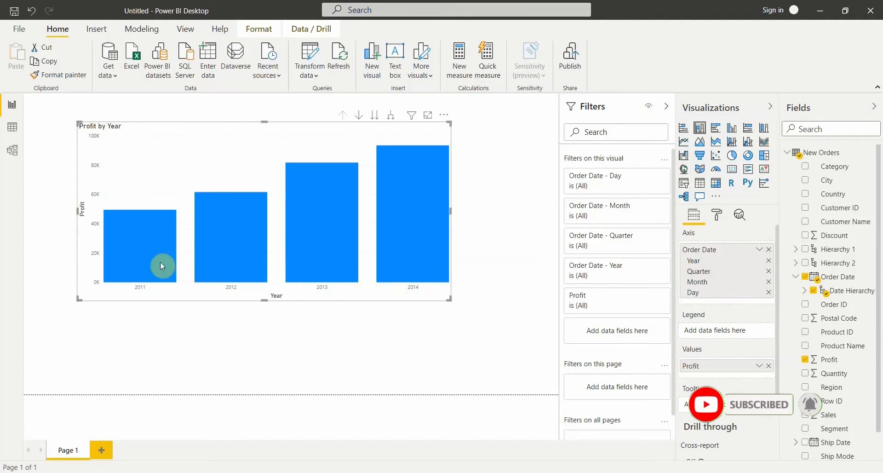
{"action": "mouse_move", "coordinate": [434, 256]}
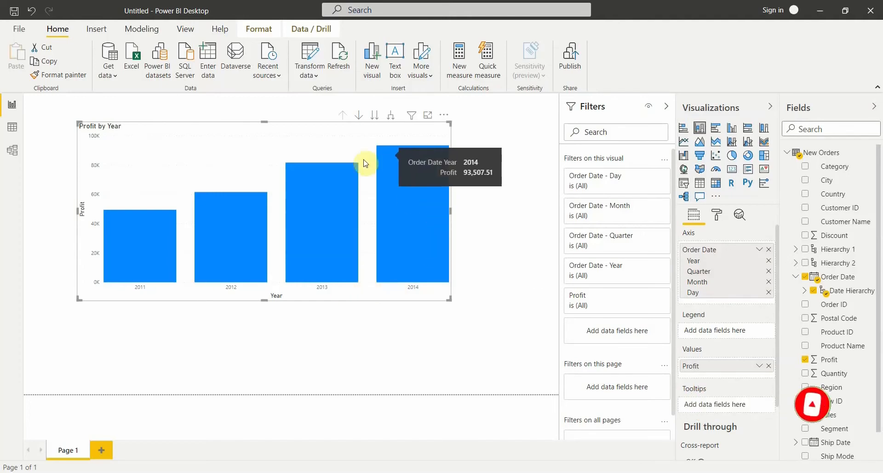
{"action": "mouse_move", "coordinate": [340, 182]}
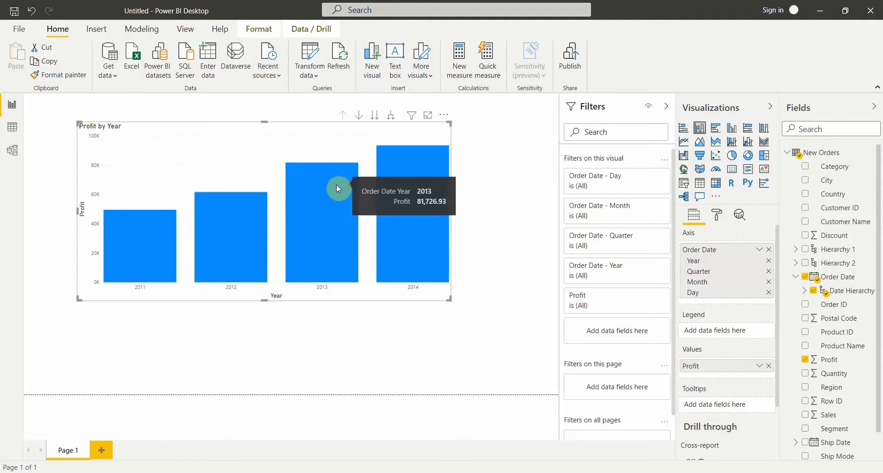
{"action": "left_click", "coordinate": [343, 129]}
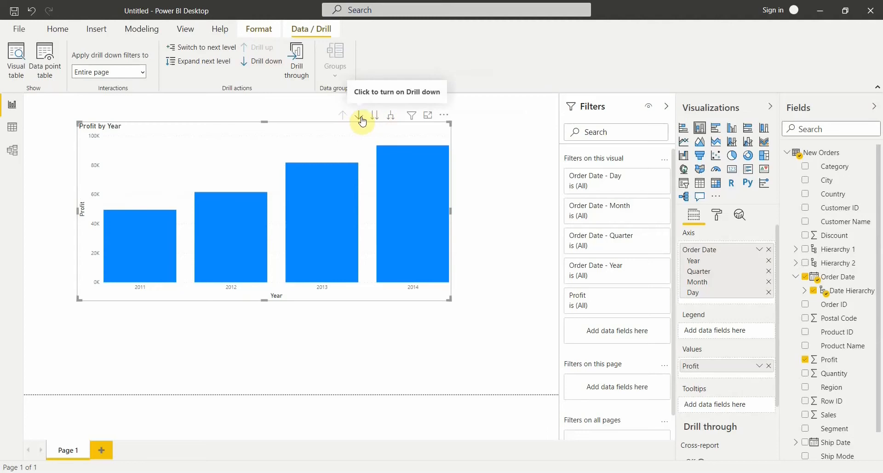
{"action": "left_click", "coordinate": [390, 122]}
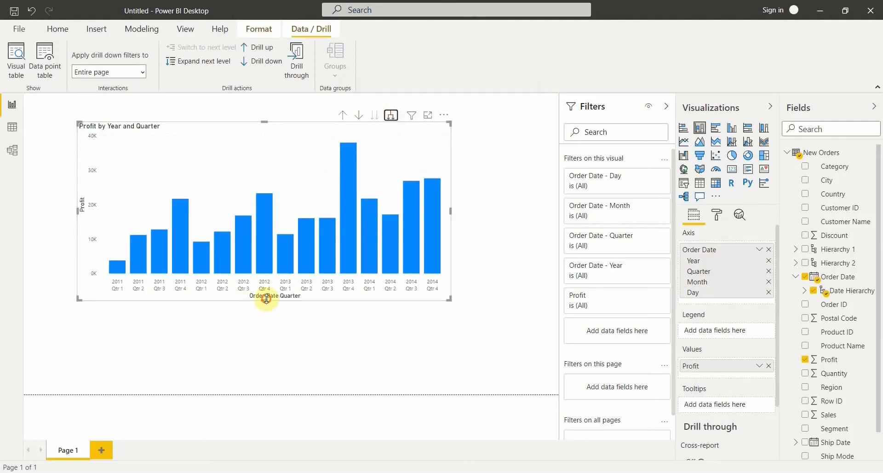
{"action": "left_click_drag", "start_coordinate": [266, 303], "coordinate": [268, 337]}
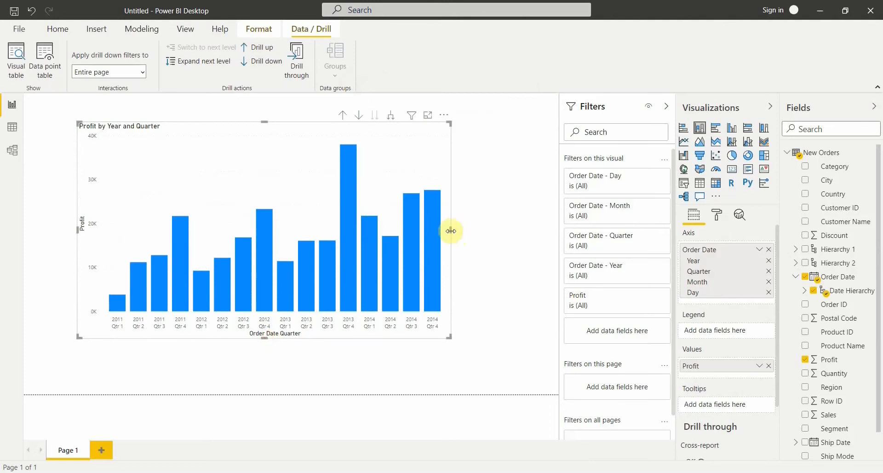
{"action": "left_click_drag", "start_coordinate": [451, 229], "coordinate": [498, 232]}
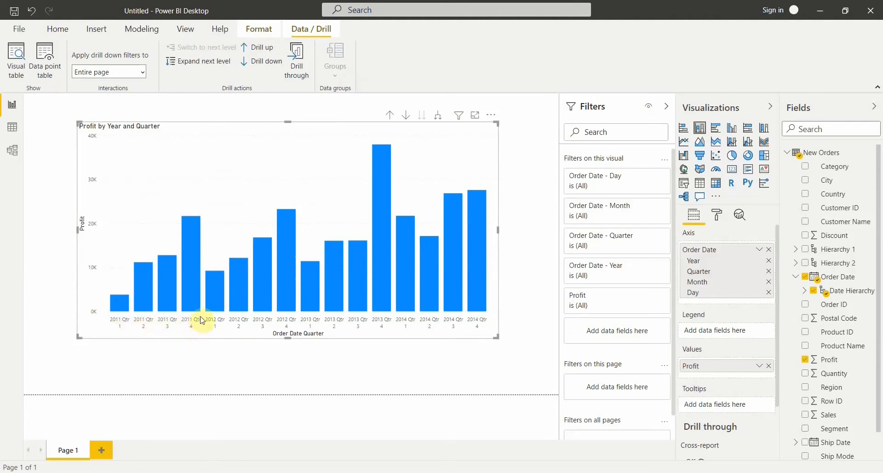
Step: Expand the whole chart down two more levels of the date hierarchy, to months and days
{"action": "mouse_move", "coordinate": [196, 322]}
{"action": "left_click", "coordinate": [440, 117]}
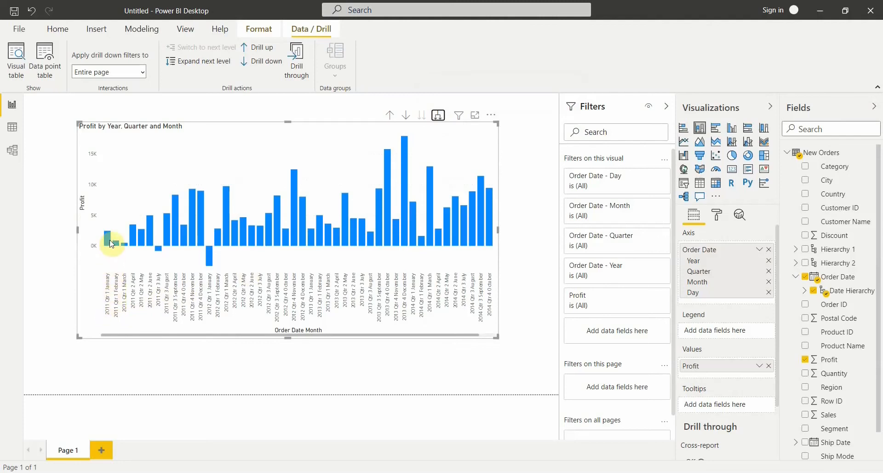
{"action": "left_click", "coordinate": [440, 115]}
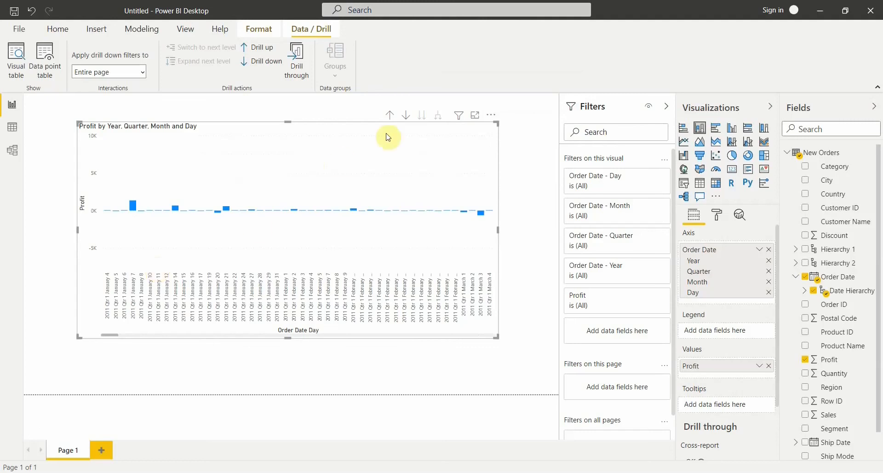
Step: Drill the fully expanded chart back up the date hierarchy from the day level, one level at a time
{"action": "left_click", "coordinate": [390, 115]}
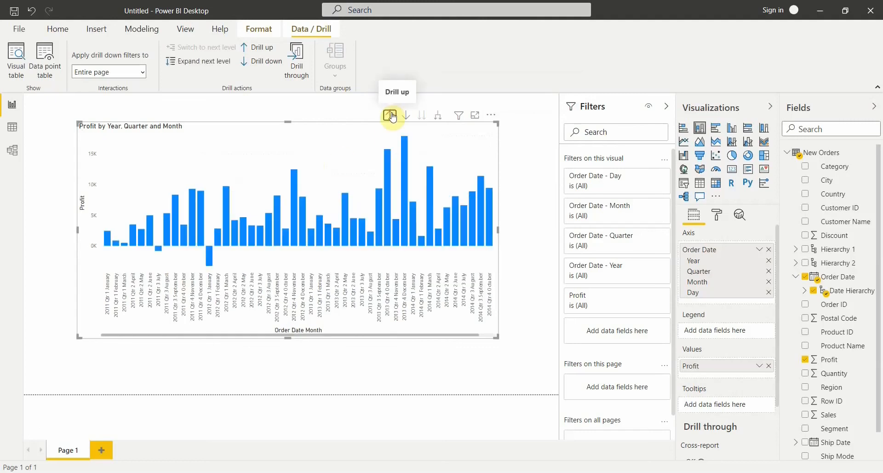
{"action": "left_click", "coordinate": [389, 116]}
{"action": "left_click", "coordinate": [390, 116]}
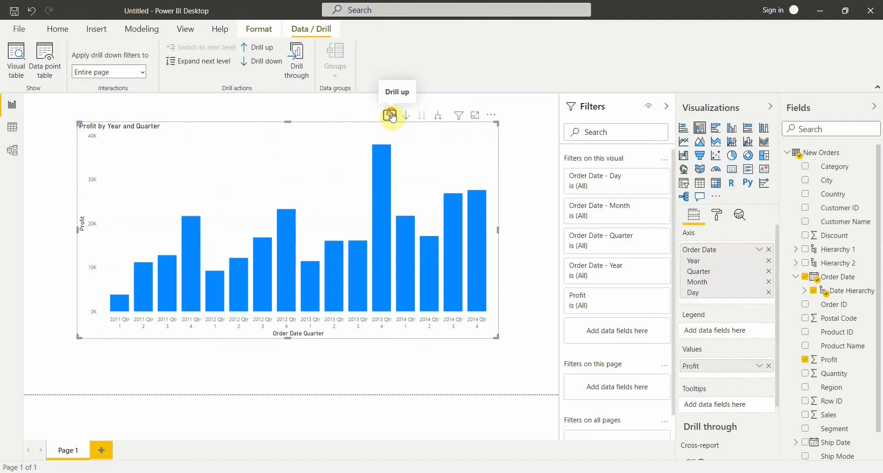